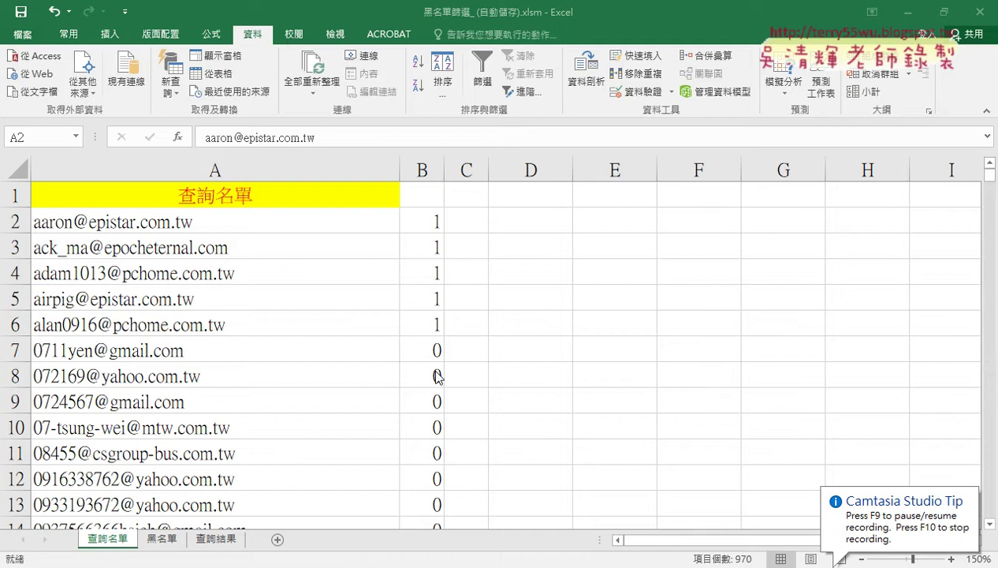
Check the 黑名單 blacklist sheet, whose emails run from A1 down to row 22223.
left_click(170, 541)
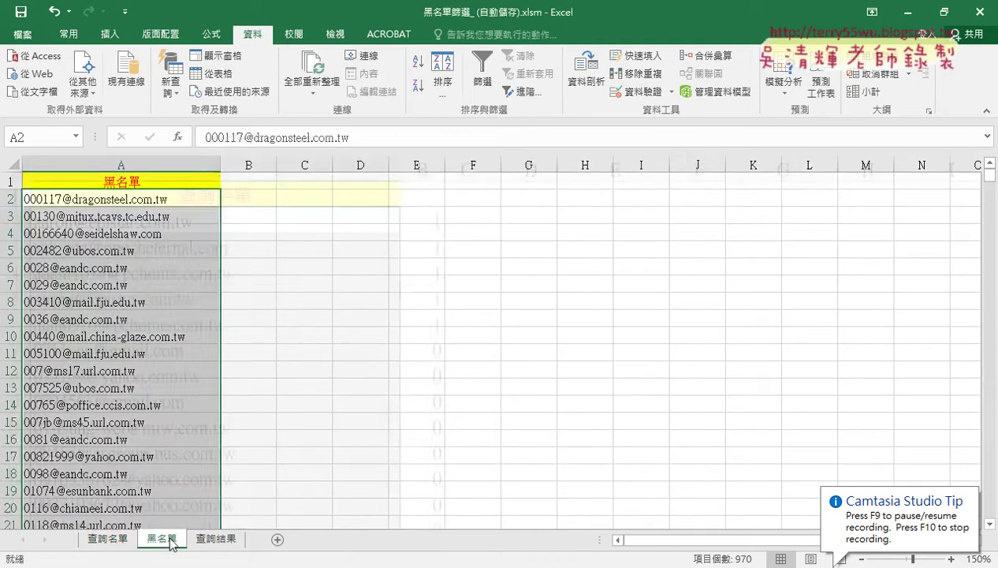
left_click(158, 250)
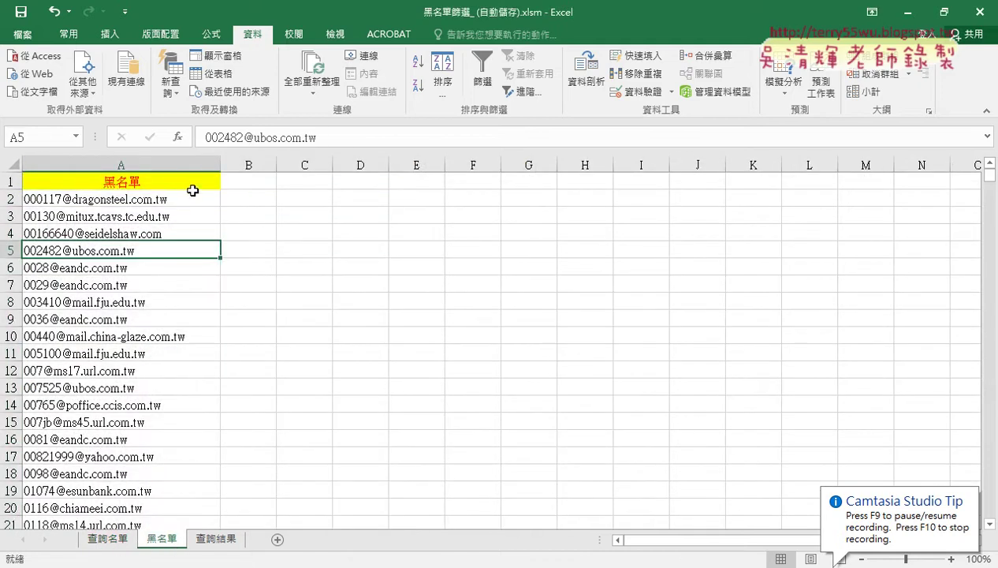
left_click(207, 185)
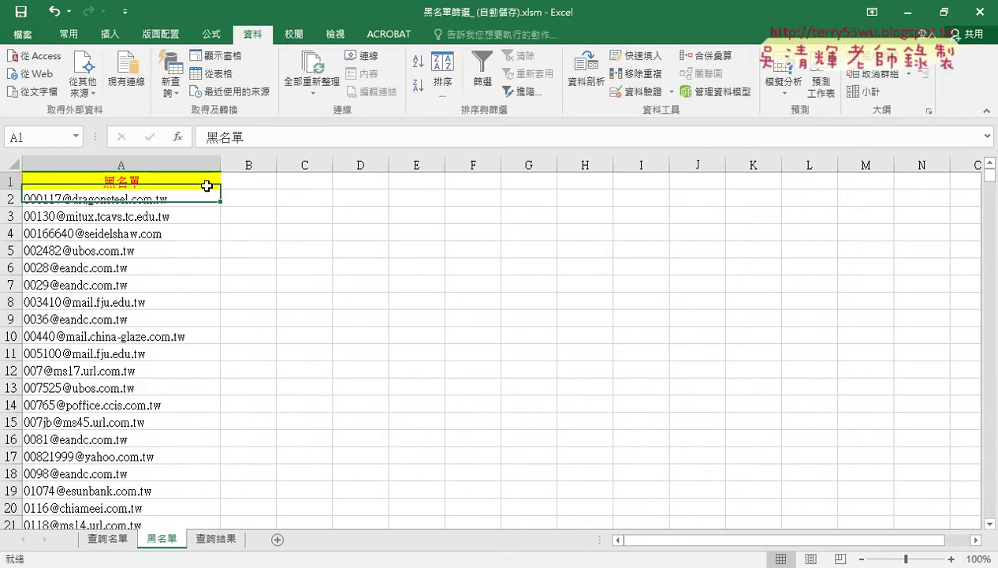
key("ctrl+Down")
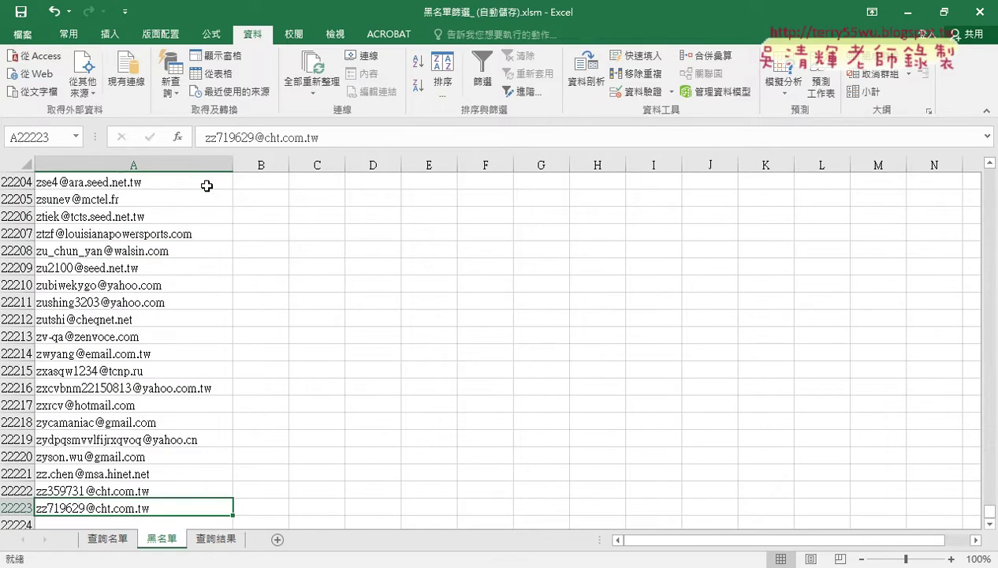
key("ctrl+Up")
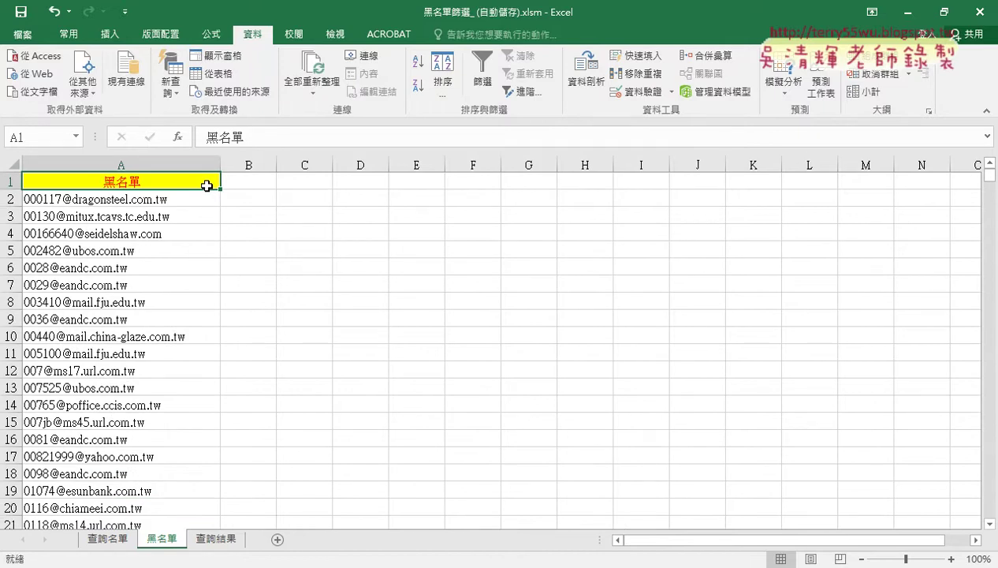
In 查詢名單, confirm flagged emails end at row 1000 while query emails continue to row 5580.
left_click(111, 544)
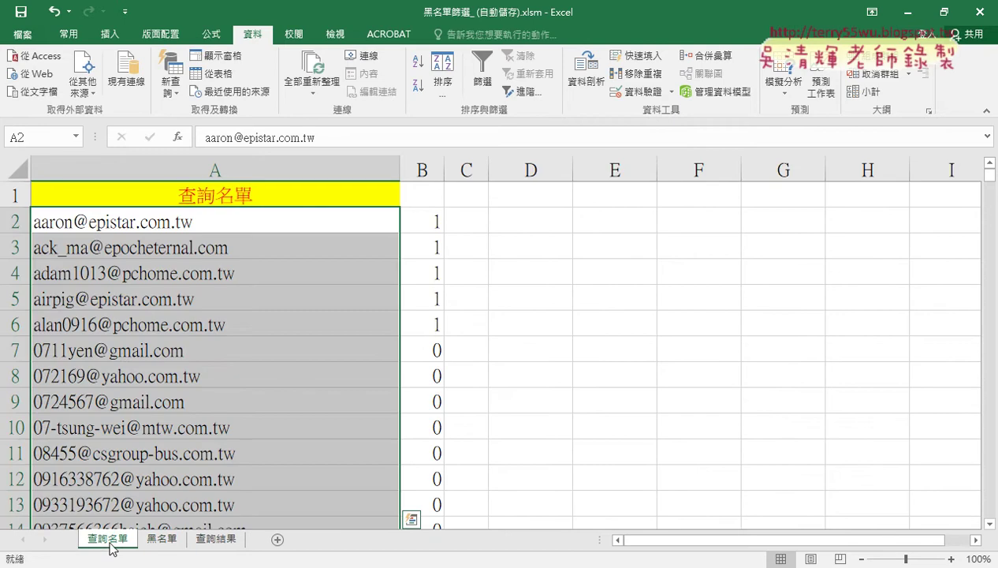
key("ctrl+Down")
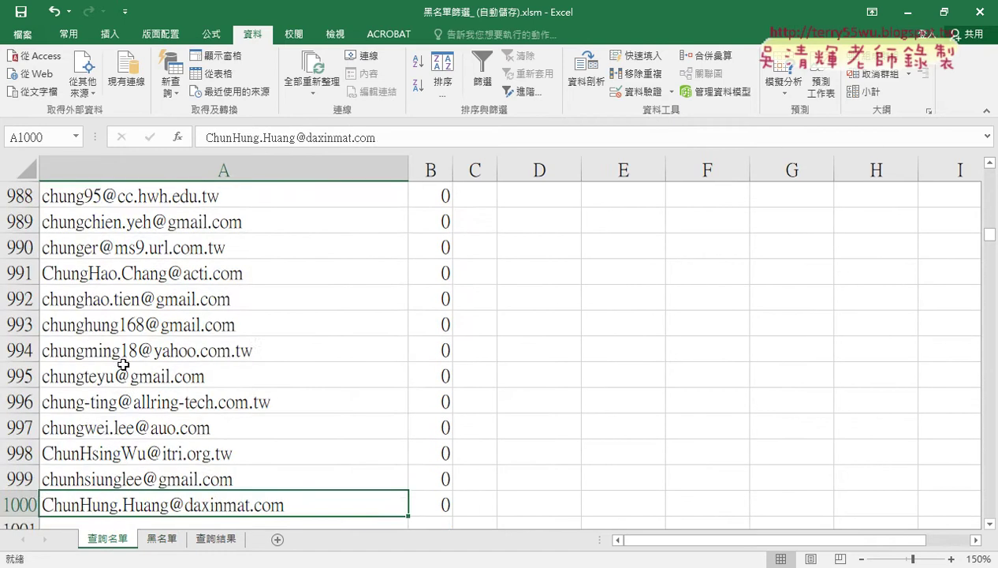
key("Down")
key("Down")
key("Down")
key("Down")
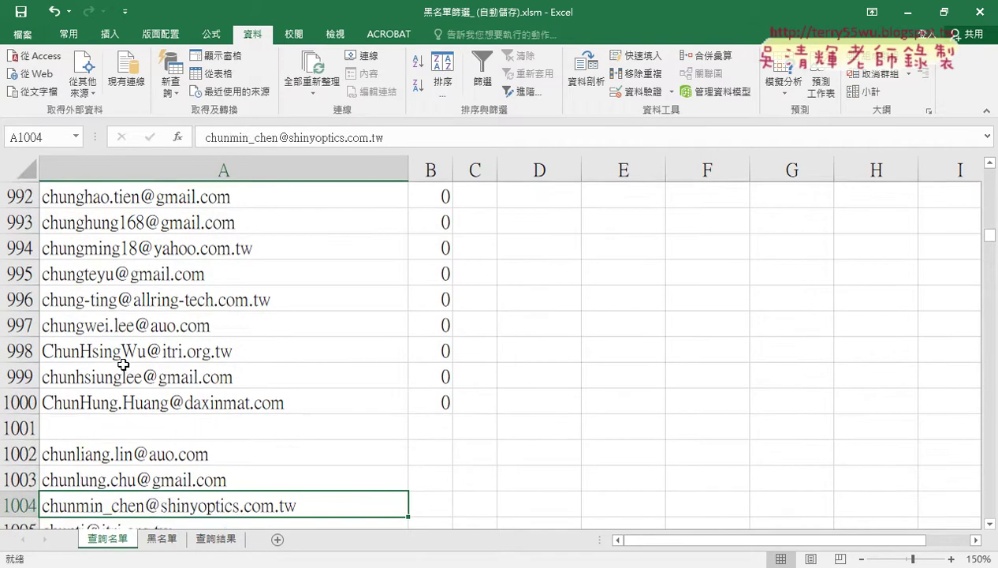
key("Down")
key("Down")
key("Down")
key("Down")
key("Up")
key("Up")
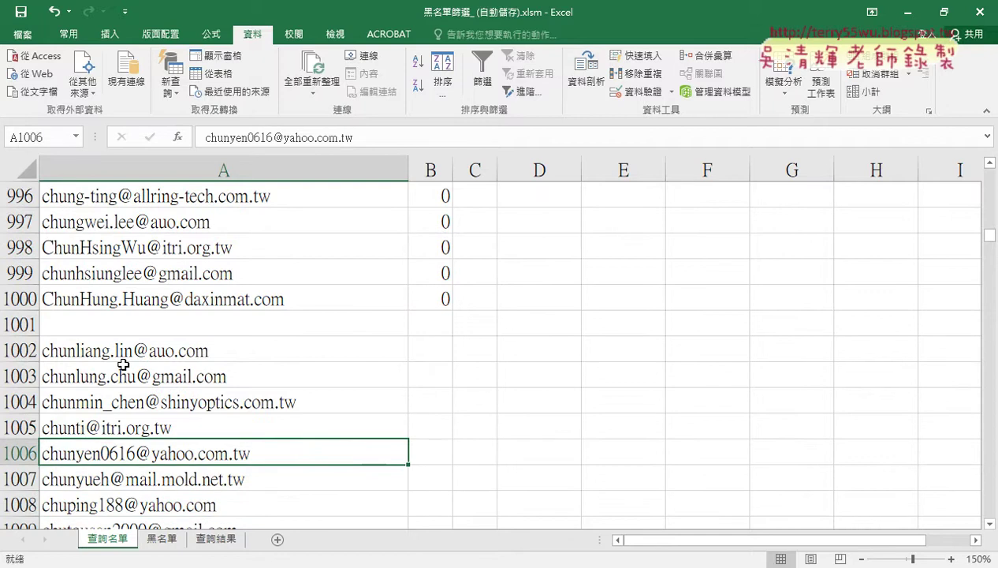
key("ctrl+Down")
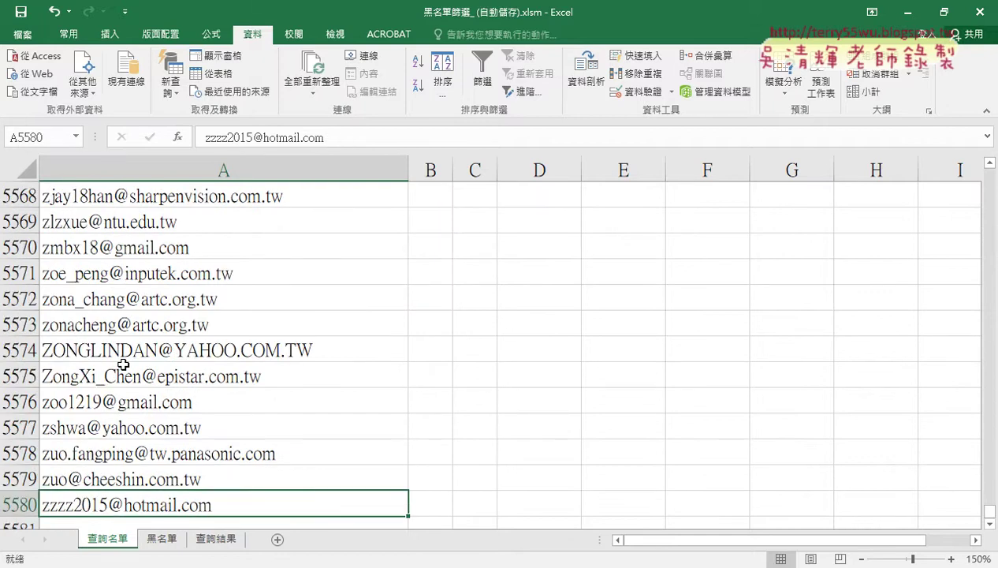
Move back up to the blank row 1001 just below the last flagged email.
key("ctrl+Up")
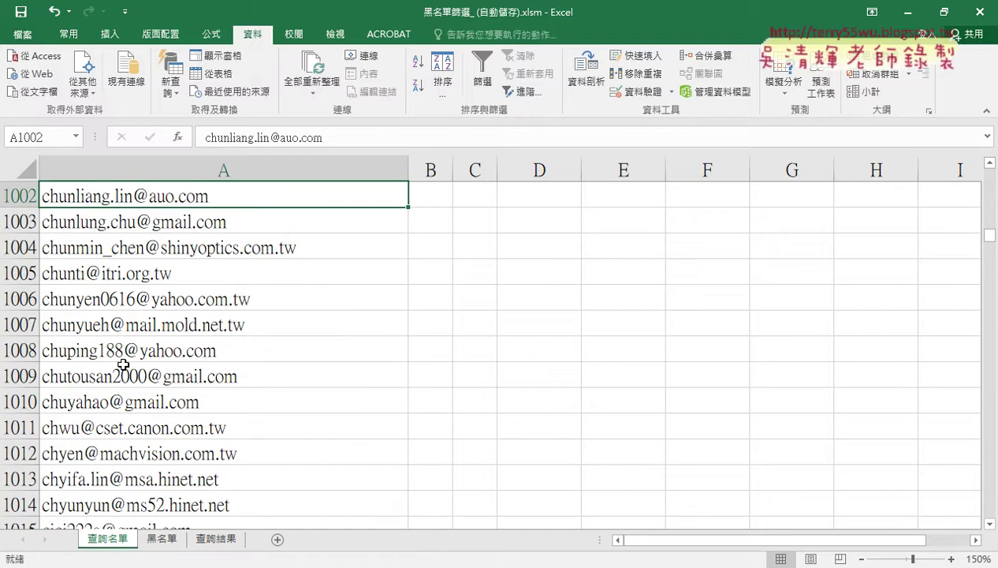
key("ctrl+Up")
key("Down")
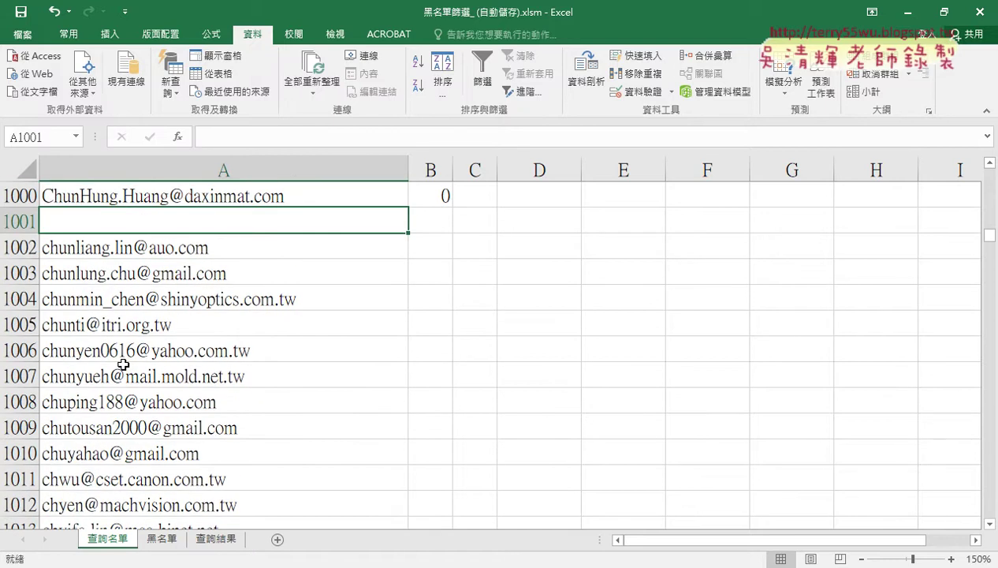
key("Down")
key("Down")
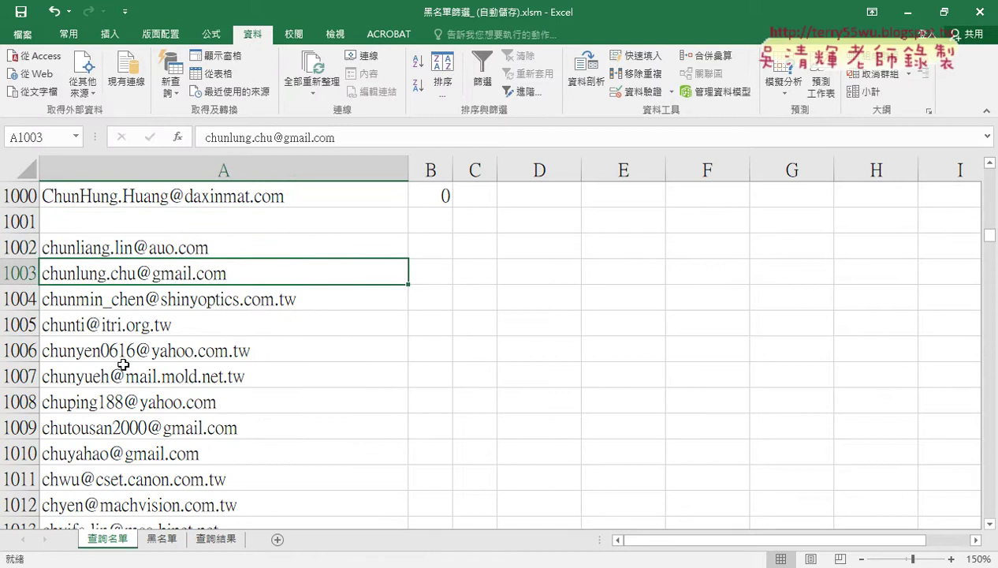
key("Up")
key("Up")
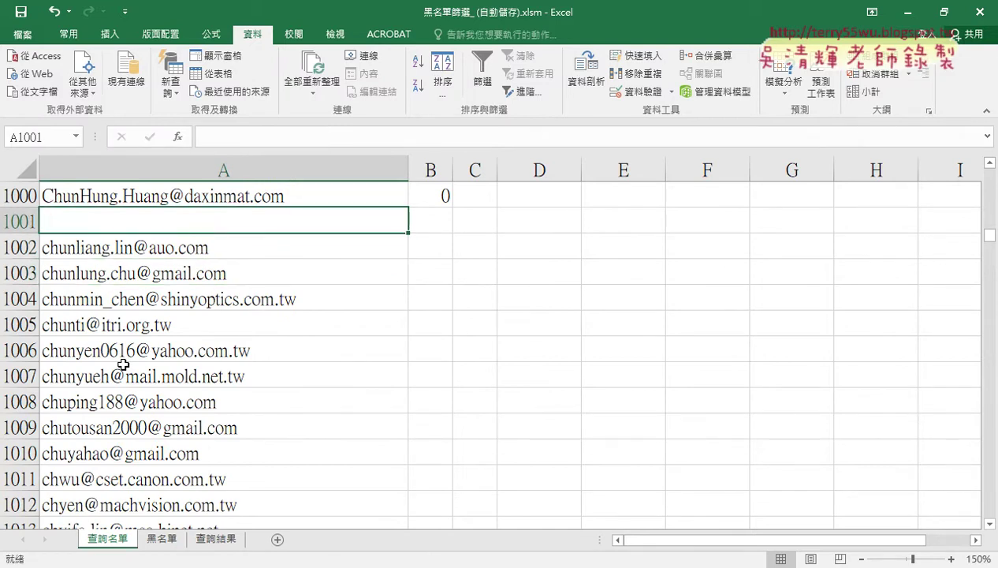
left_click(29, 222)
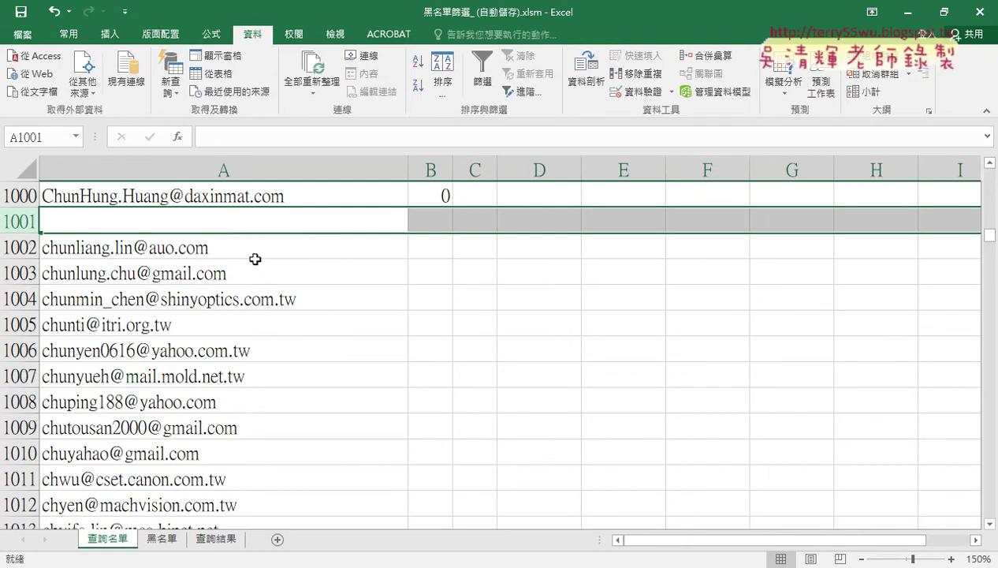
left_click(159, 539)
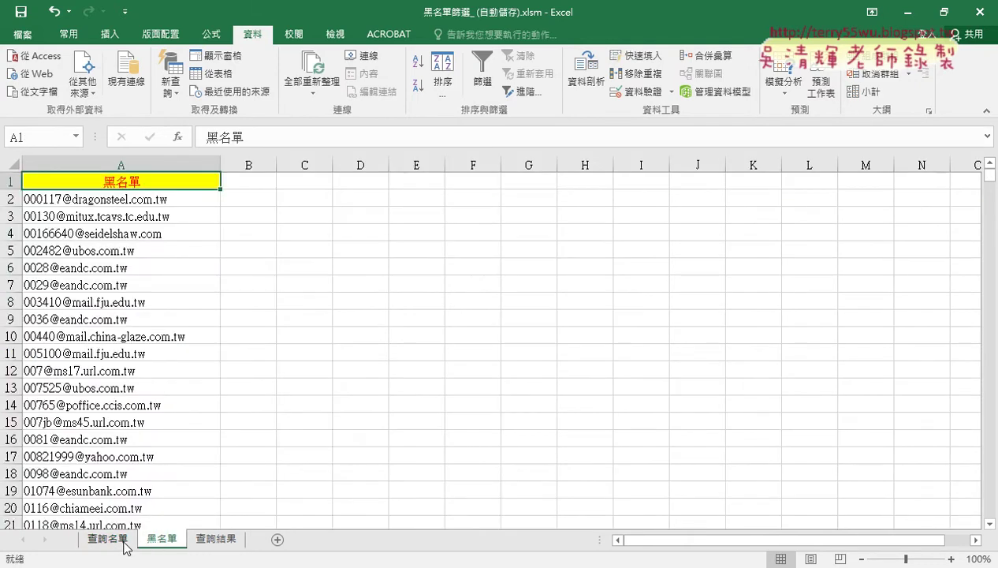
left_click(113, 542)
left_click(149, 543)
left_click(103, 544)
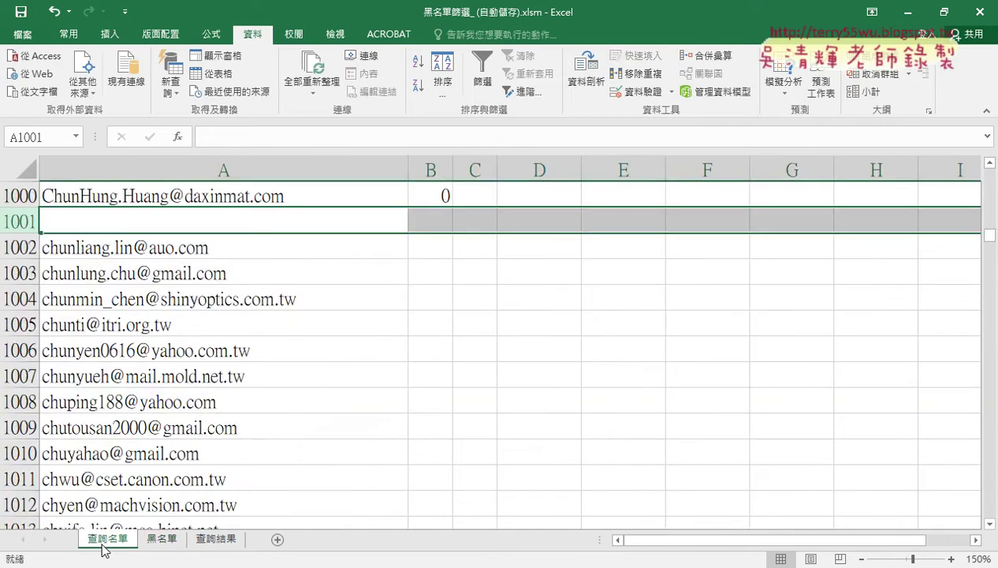
key("ctrl+Up")
key("ctrl+Up")
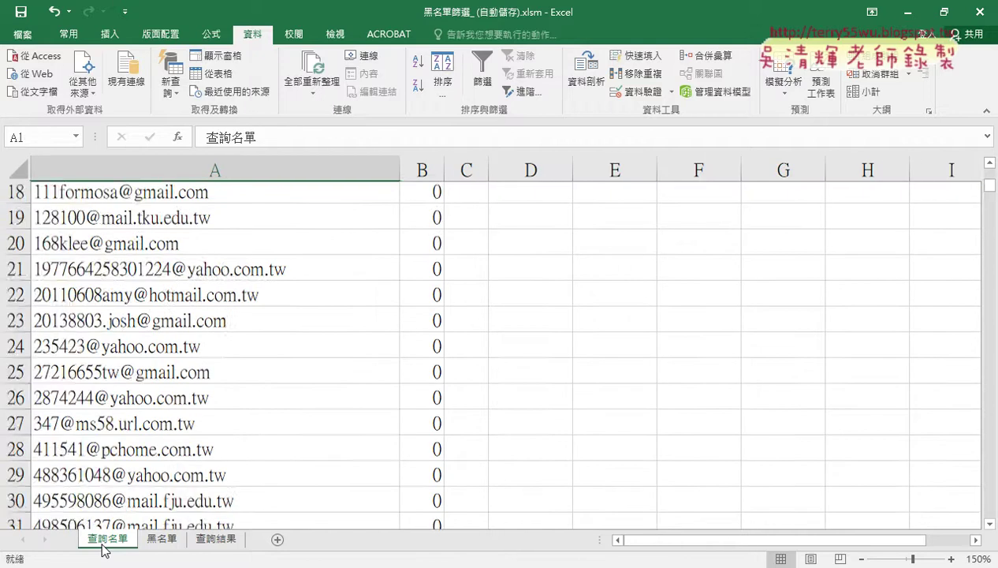
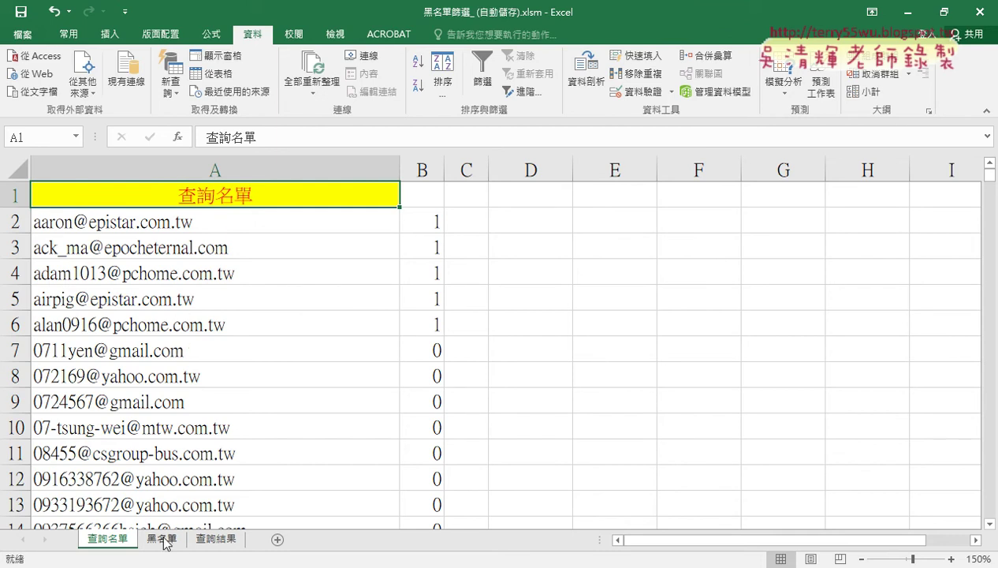
On the 查詢結果 sheet, clear the results, rerun 黑名單篩選, then clear column A again.
left_click(165, 539)
left_click(221, 540)
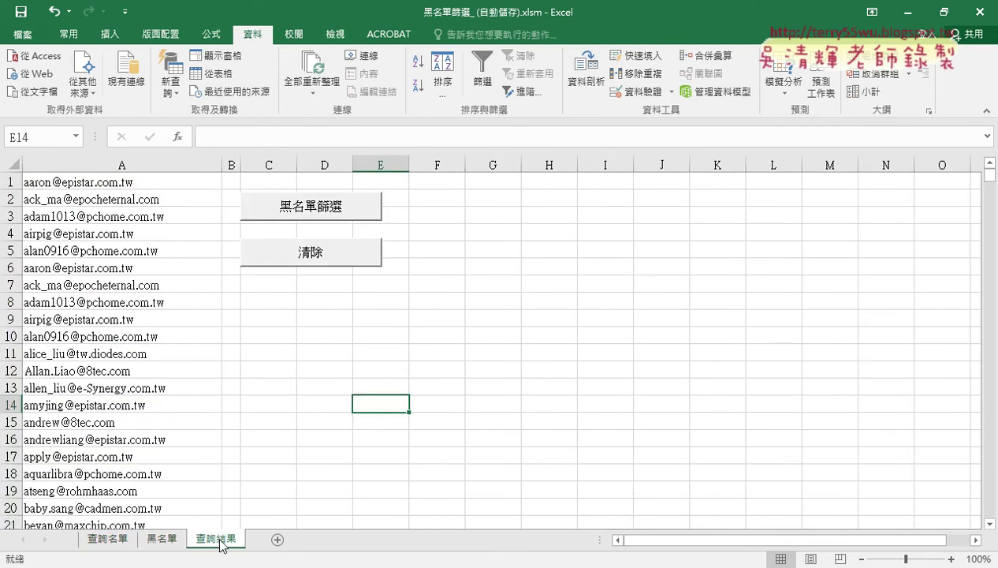
left_click(339, 260)
left_click(320, 202)
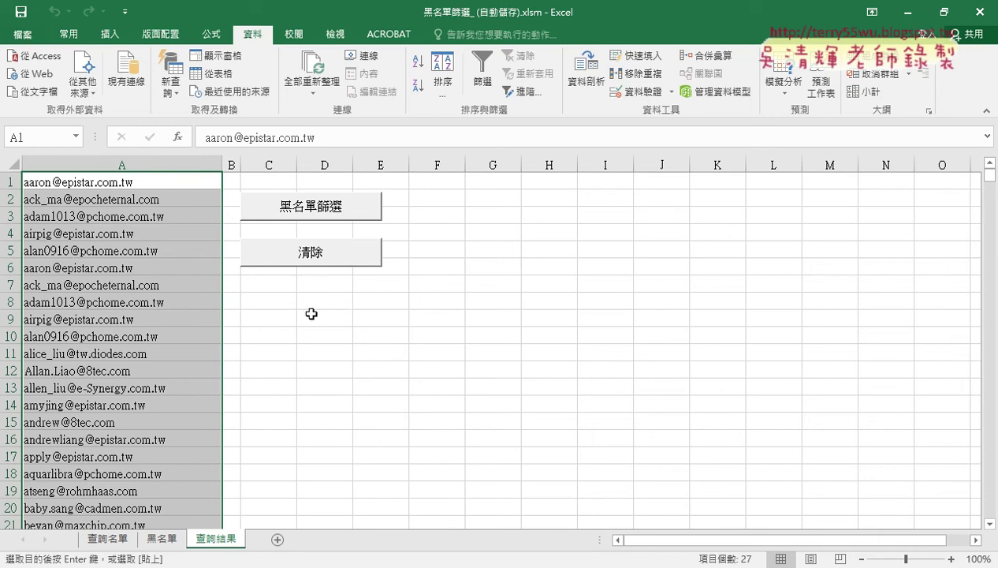
left_click(312, 254)
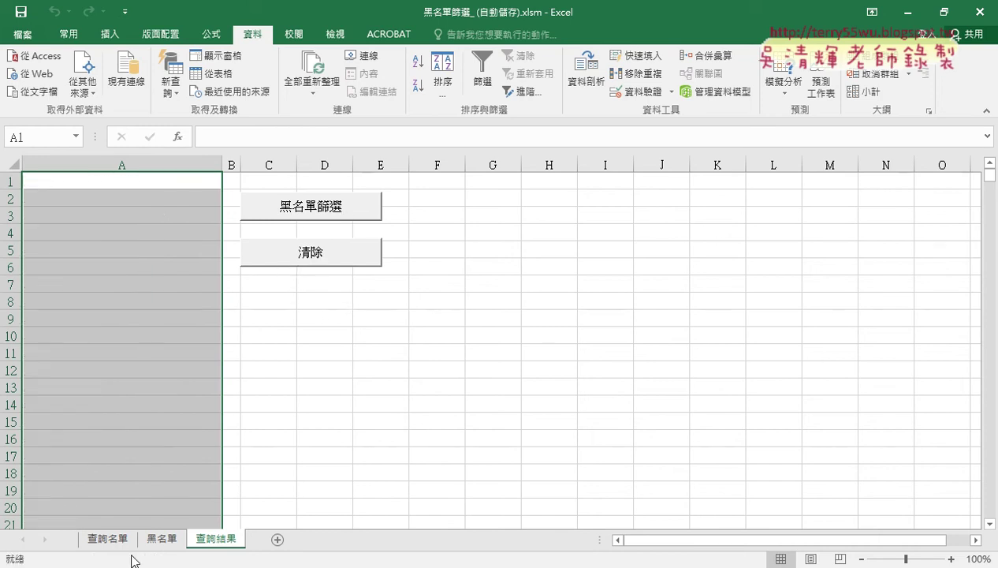
Turn off the filter on the 查詢名單 list and return to the empty 查詢結果 sheet.
left_click(161, 539)
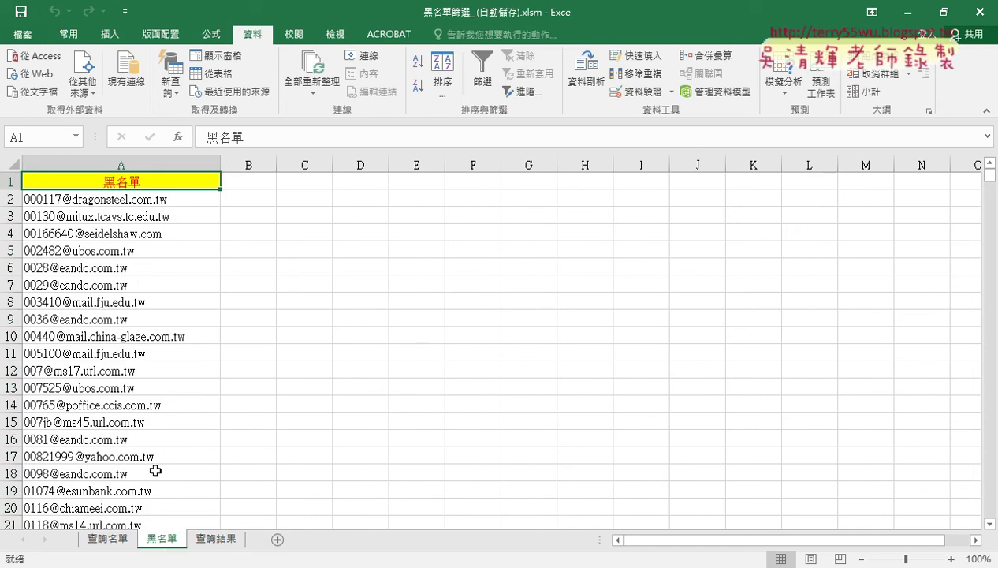
left_click(110, 540)
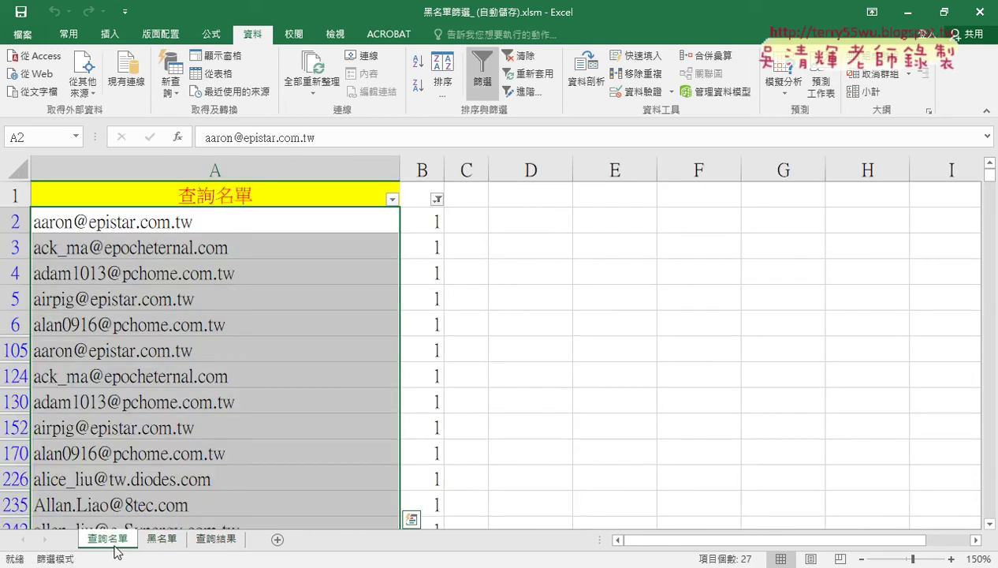
left_click(414, 225)
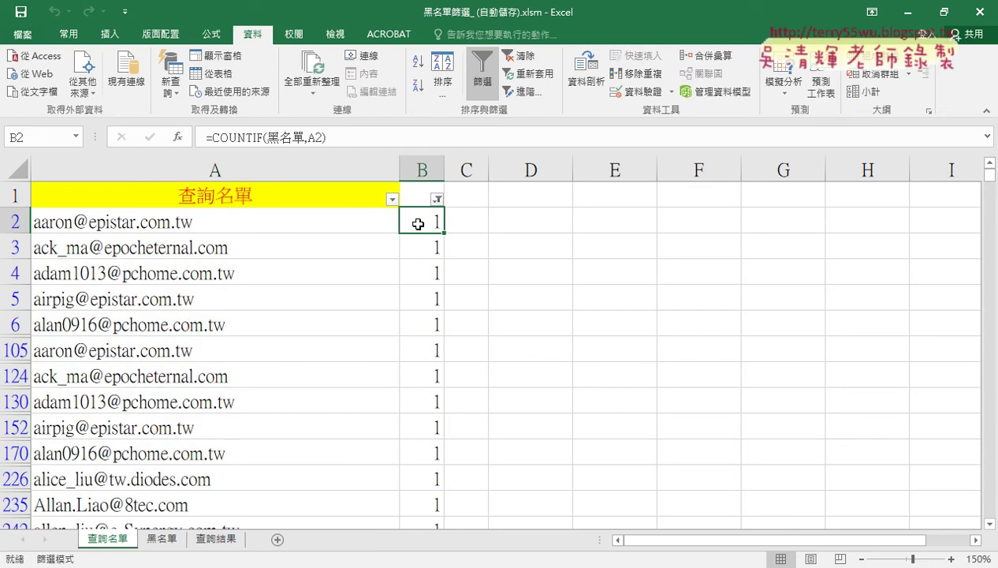
left_click(496, 93)
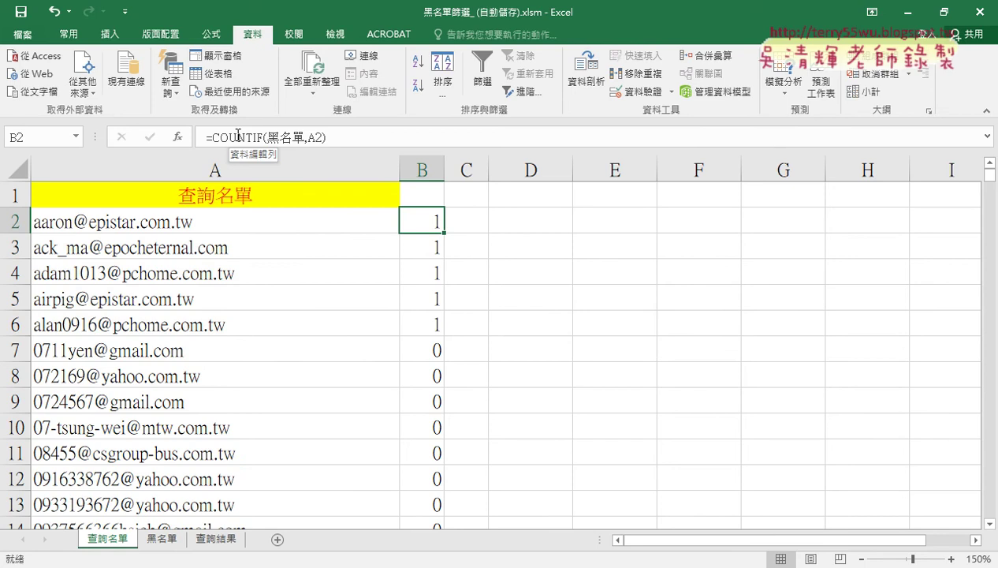
left_click(418, 194)
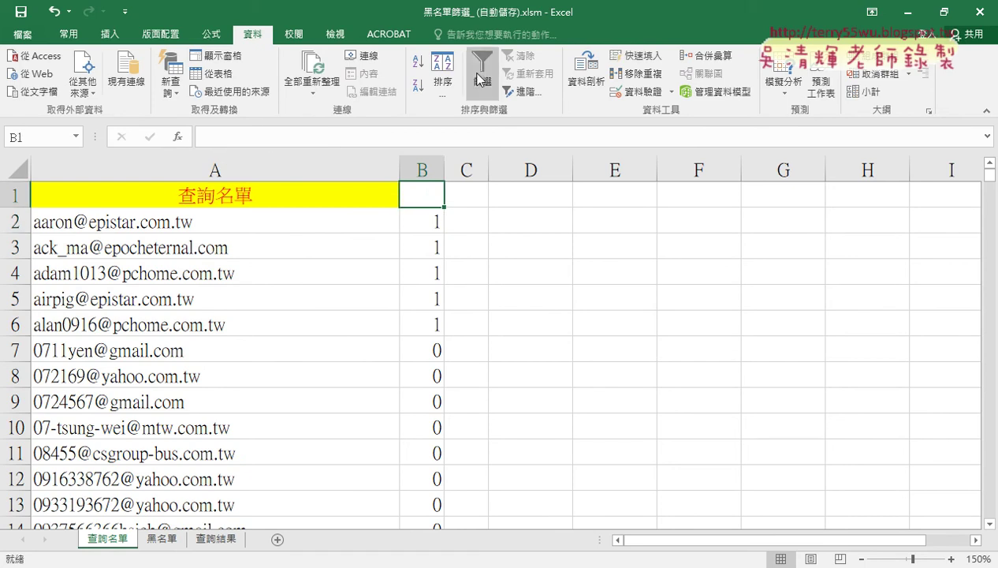
left_click(215, 540)
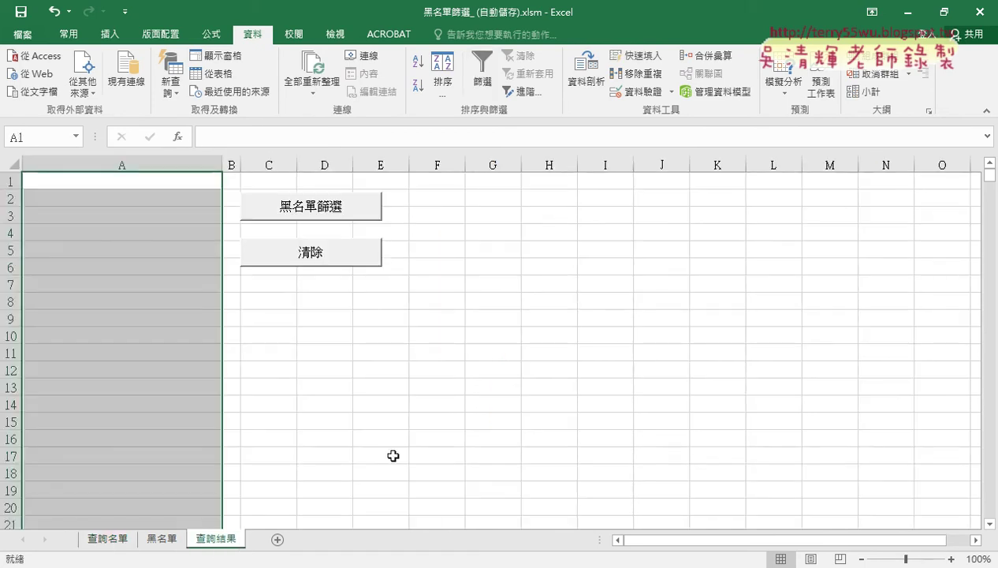
Open the 黑名單篩選 button's assigned macro in Module1 and review its code.
right_click(330, 200)
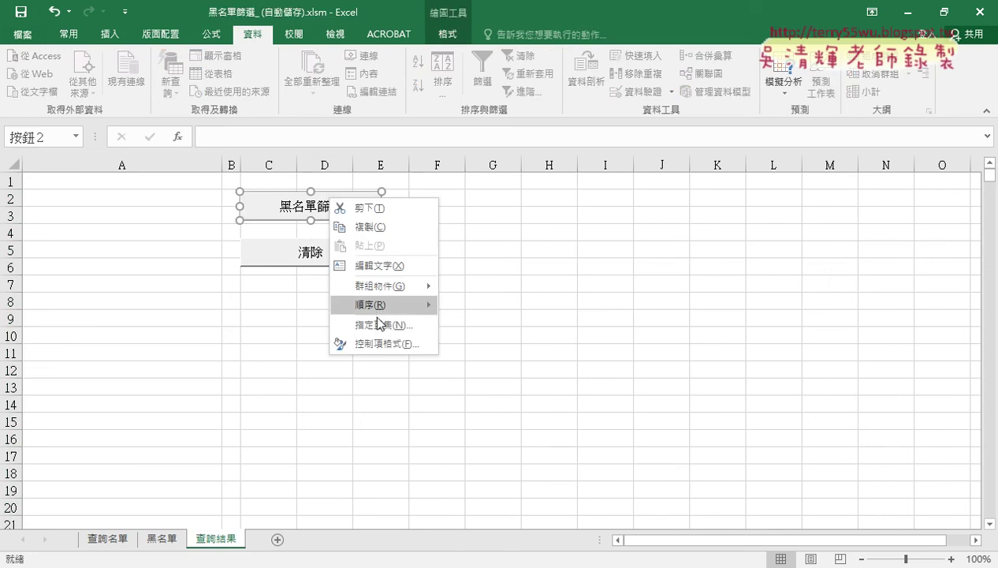
left_click(381, 325)
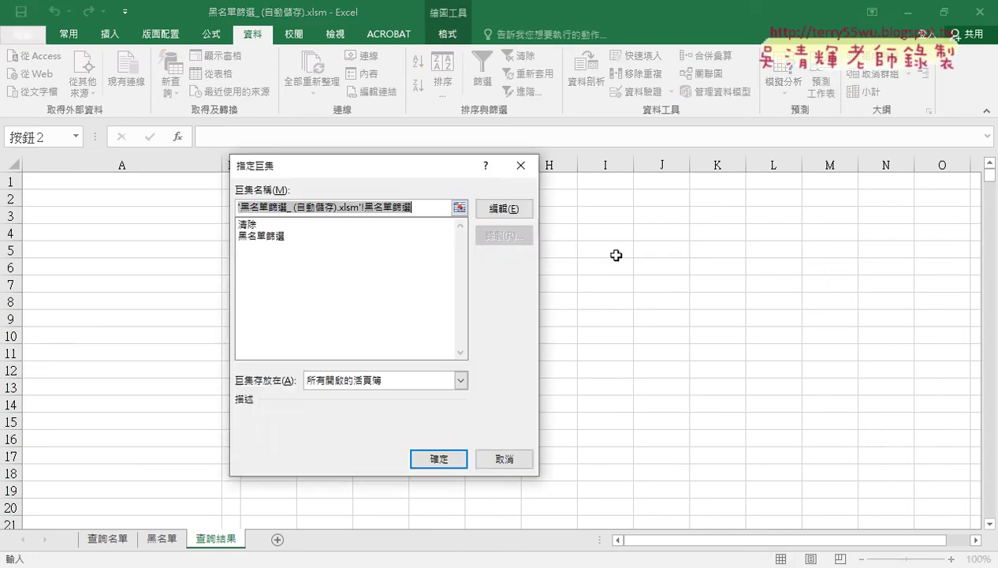
left_click(518, 212)
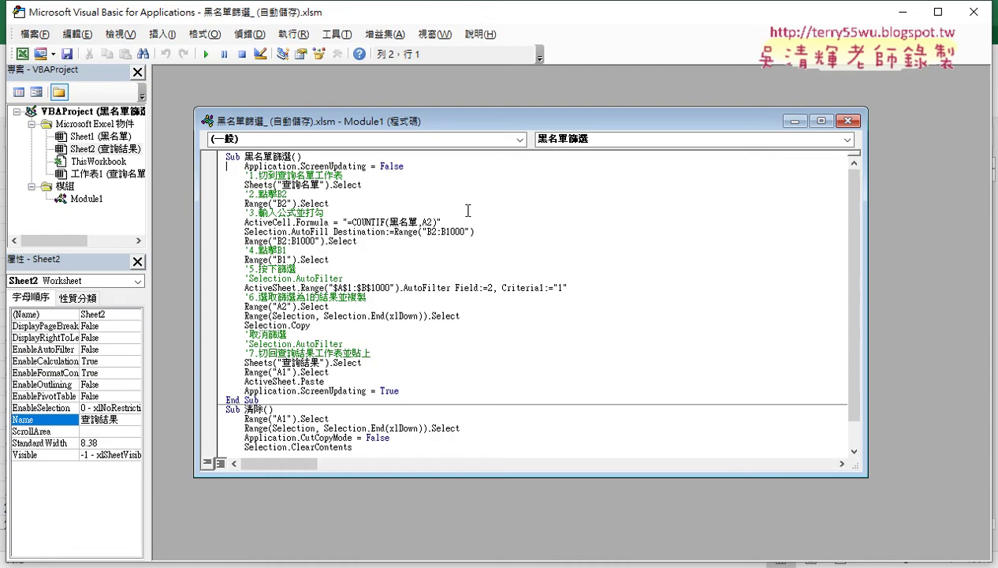
double_click(409, 118)
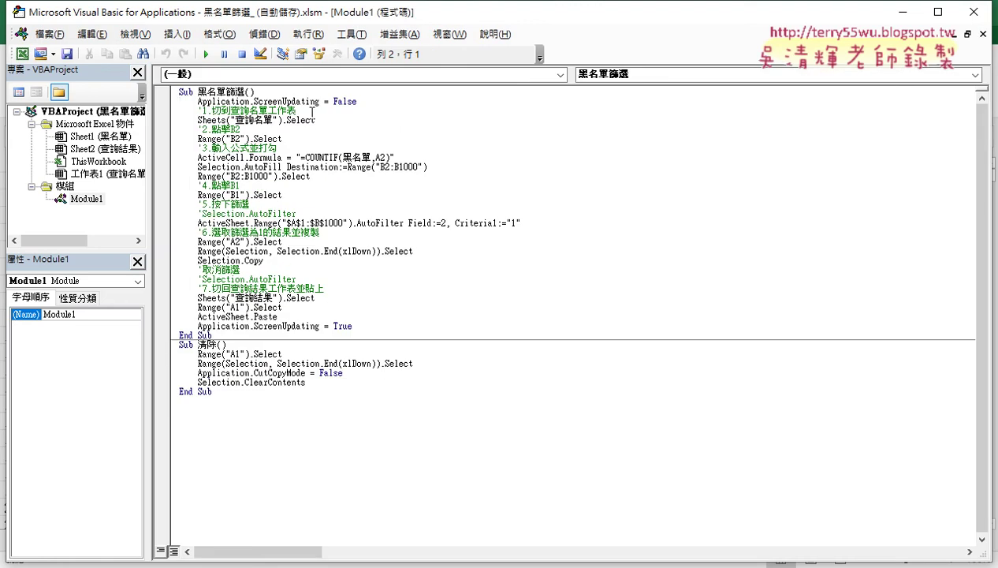
left_click_drag(311, 113, 179, 111)
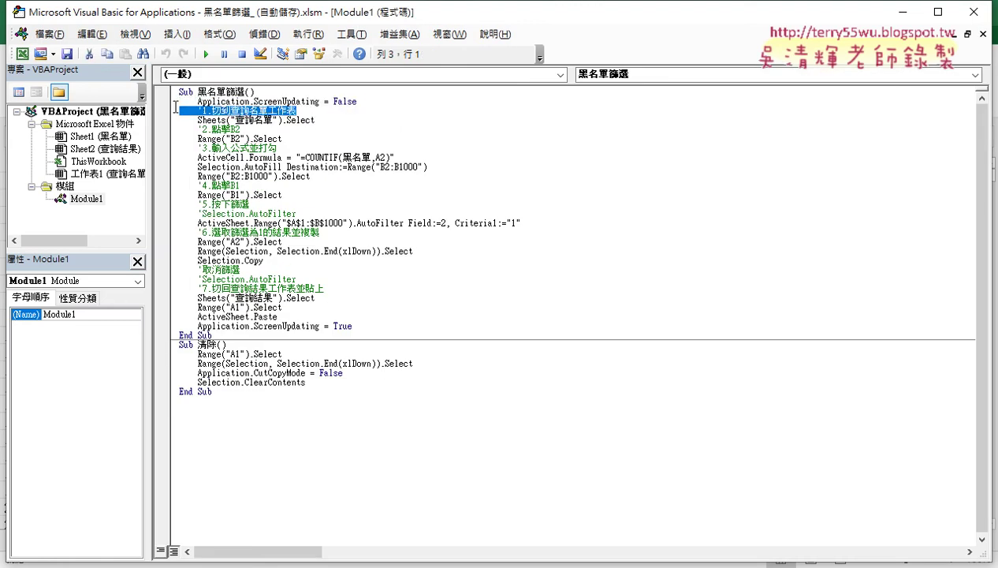
double_click(275, 21)
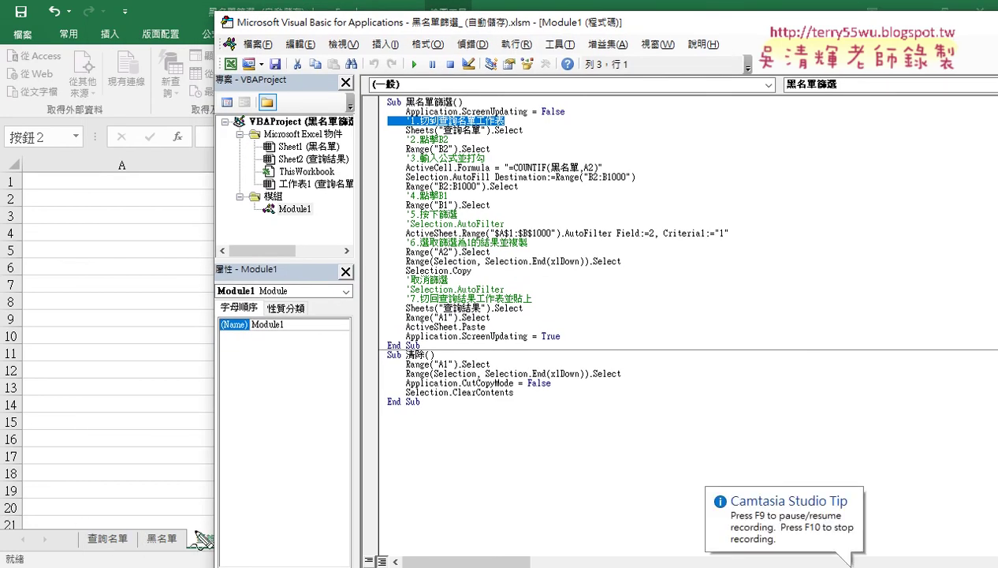
Bring Excel's 查詢名單 sheet forward and inspect the COUNTIF(黑名單,A2) formula in B2.
left_click_drag(126, 524, 118, 522)
mouse_move(226, 525)
left_mouse_down()
mouse_move(162, 478)
mouse_move(116, 508)
left_mouse_up()
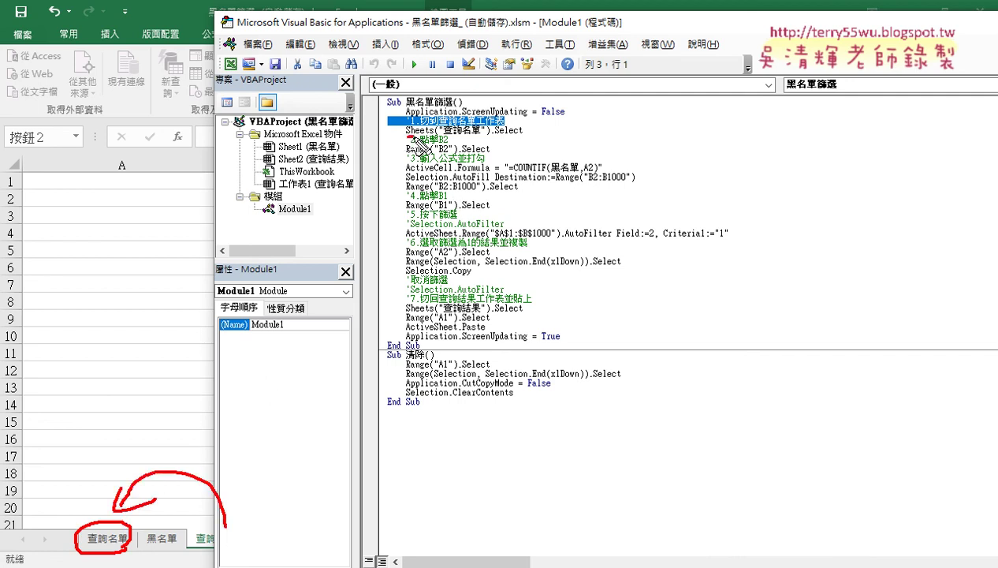
left_click_drag(415, 139, 438, 138)
left_click_drag(437, 136, 522, 138)
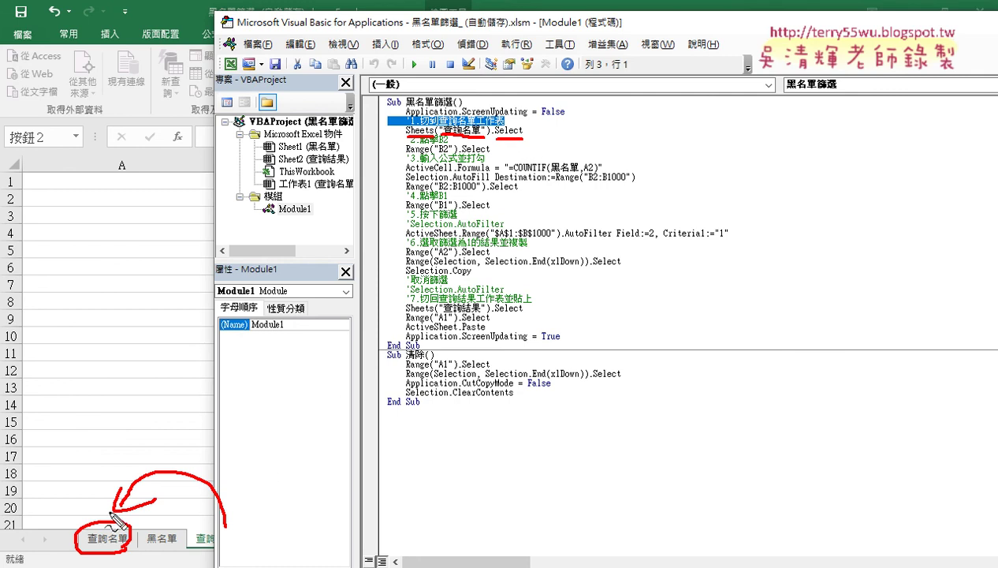
left_click_drag(406, 154, 443, 155)
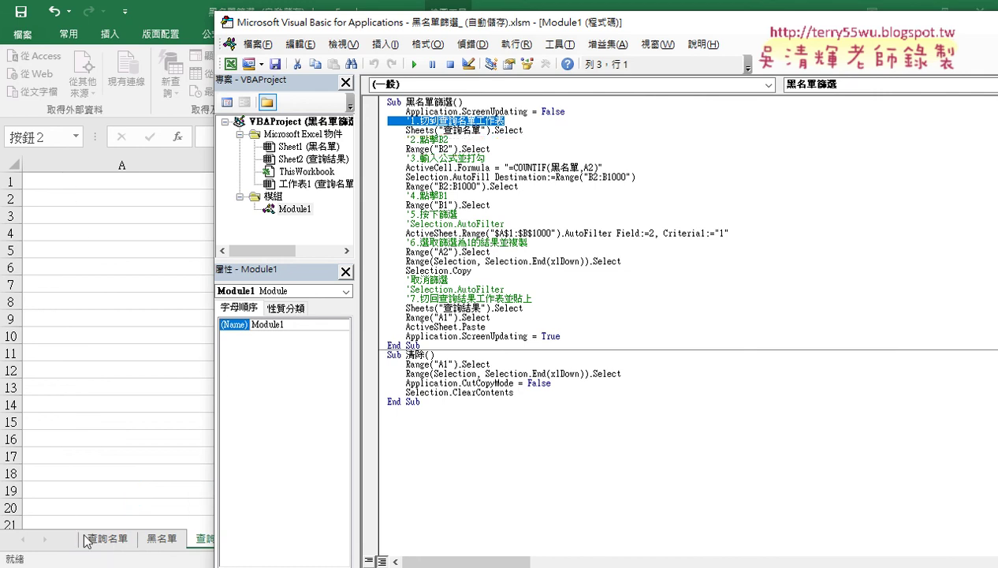
left_click(109, 541)
left_click(416, 222)
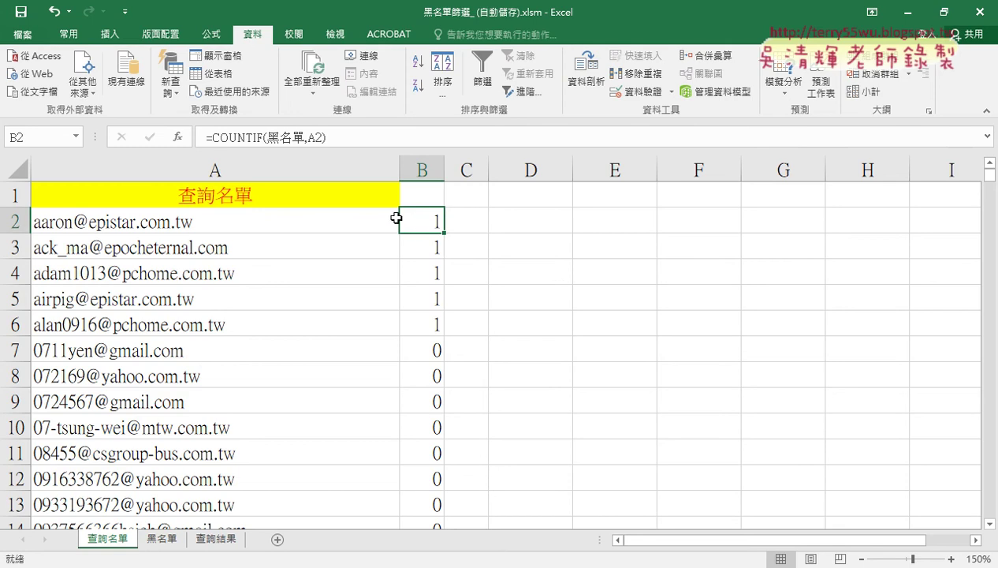
mouse_move(270, 561)
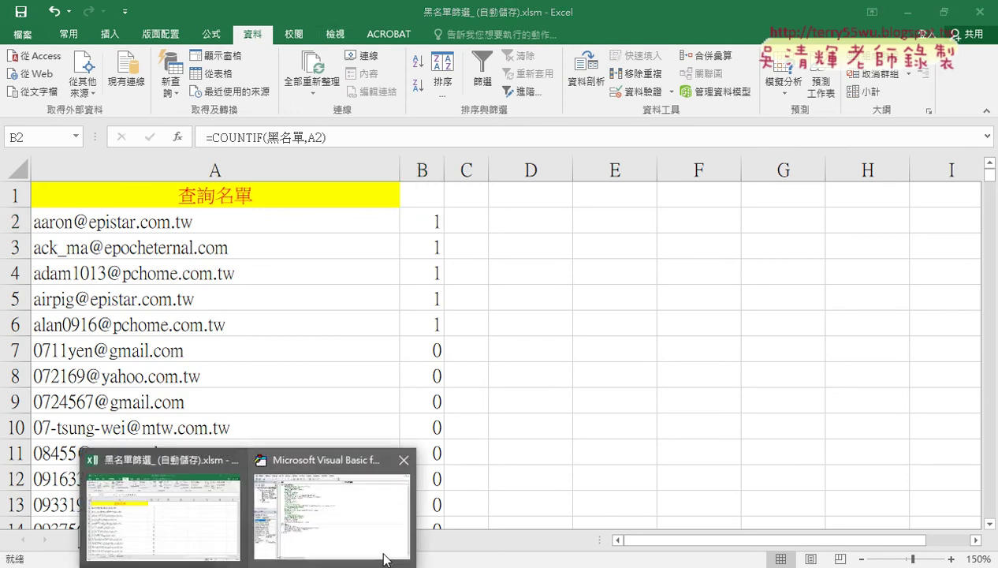
left_click(386, 552)
left_click(462, 149)
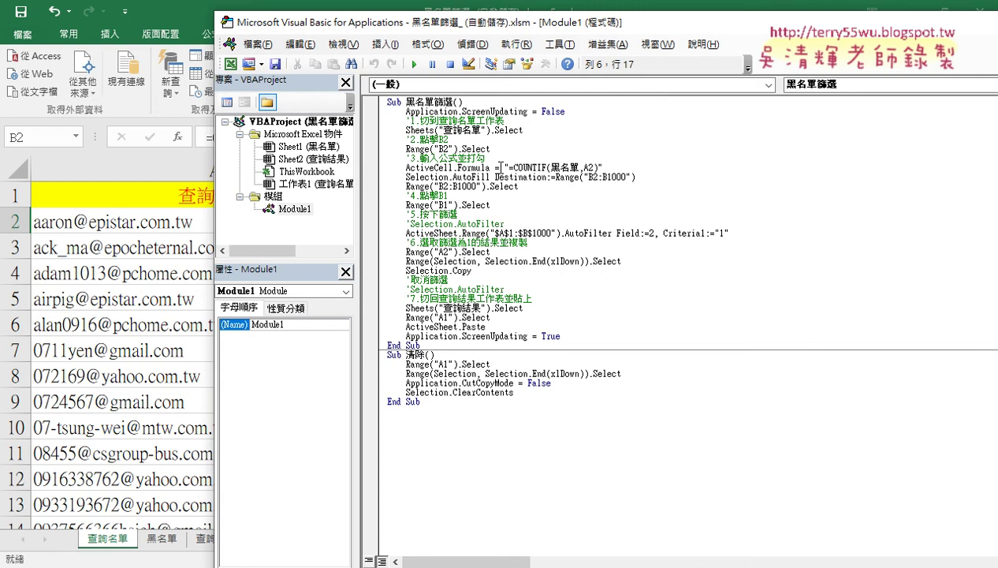
left_click_drag(514, 30, 789, 36)
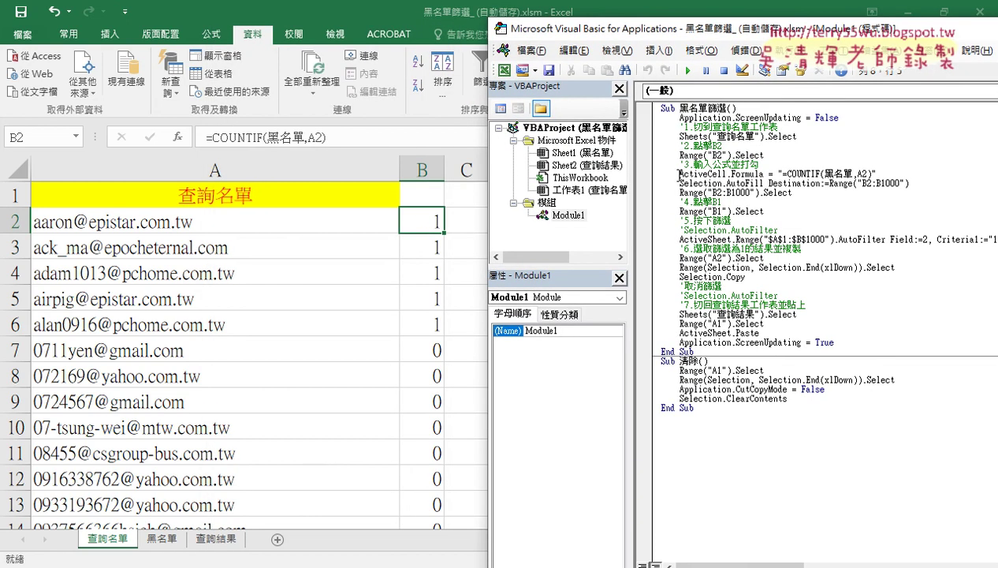
mouse_move(680, 174)
left_mouse_down()
mouse_move(763, 174)
mouse_move(732, 174)
left_mouse_up()
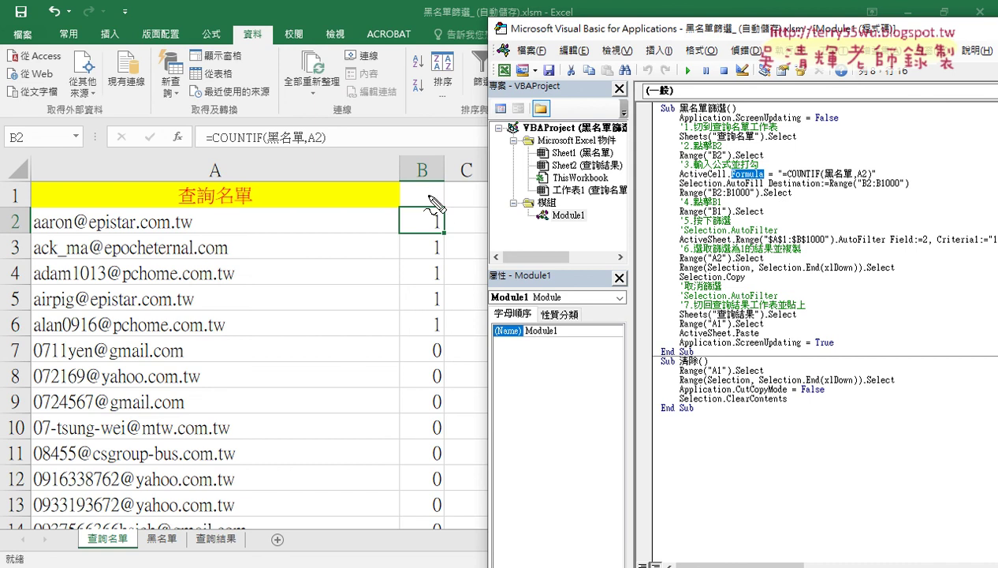
mouse_move(699, 219)
left_mouse_down()
mouse_move(730, 219)
mouse_move(721, 197)
mouse_move(437, 186)
mouse_move(430, 203)
left_mouse_up()
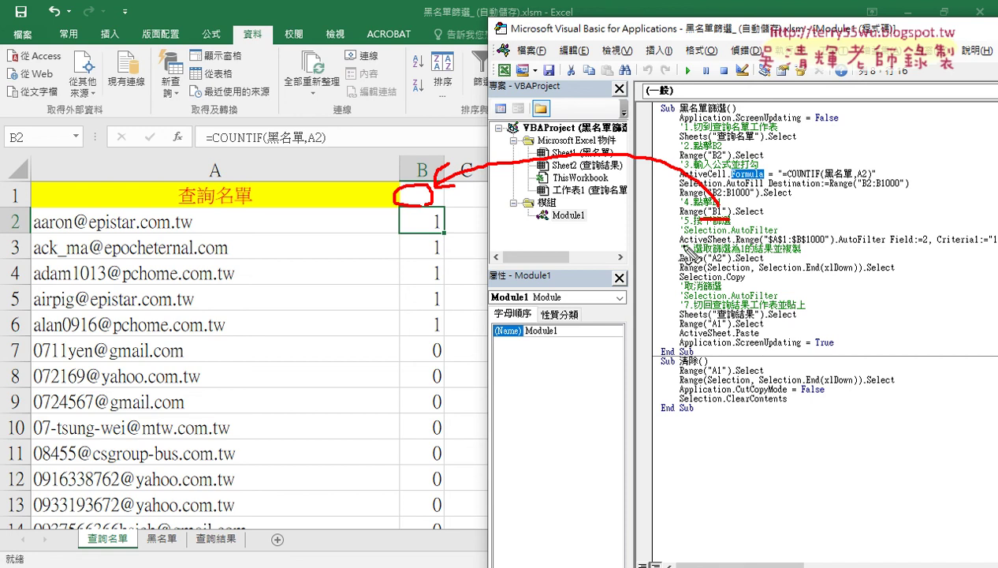
left_click_drag(840, 243, 883, 244)
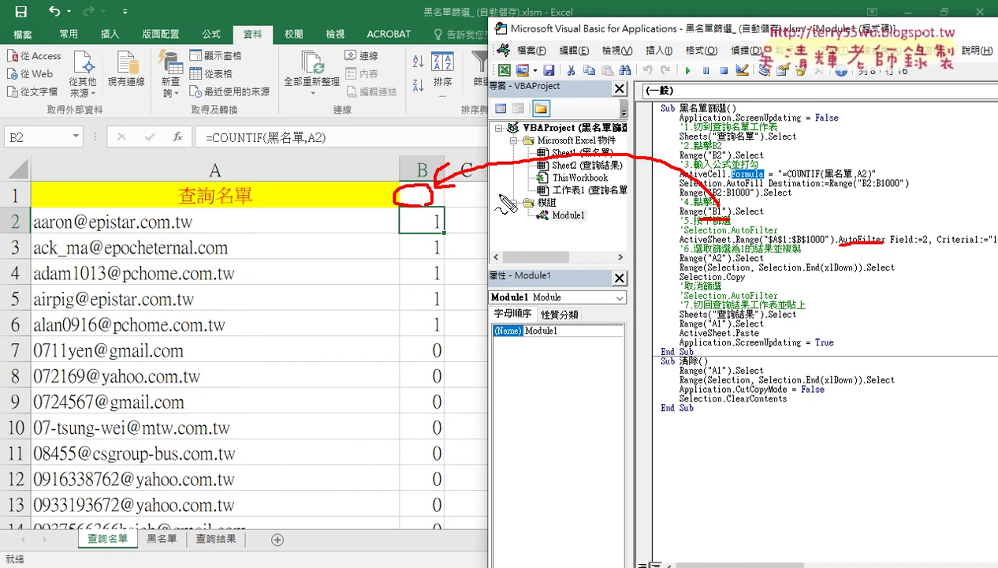
key("Escape")
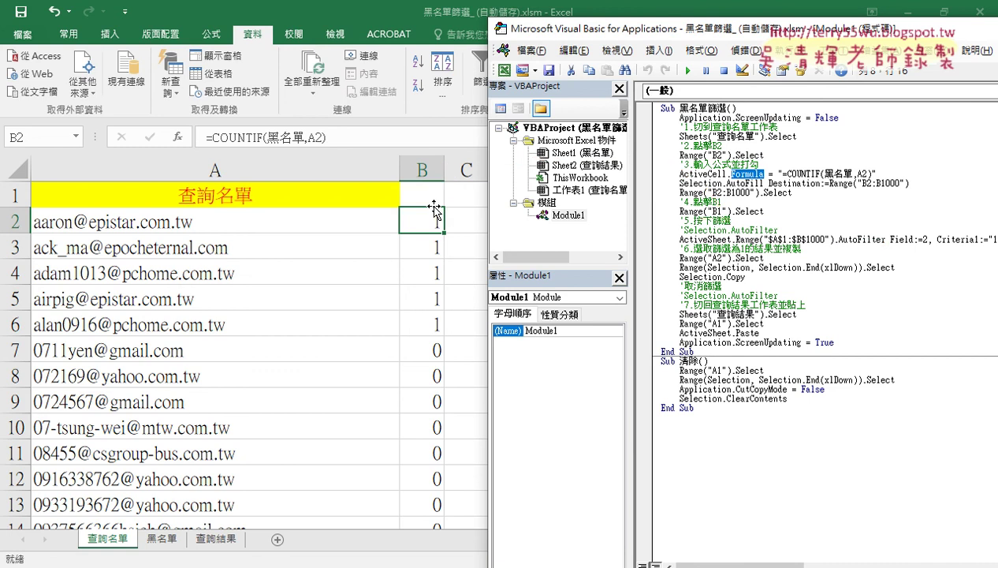
left_click(413, 195)
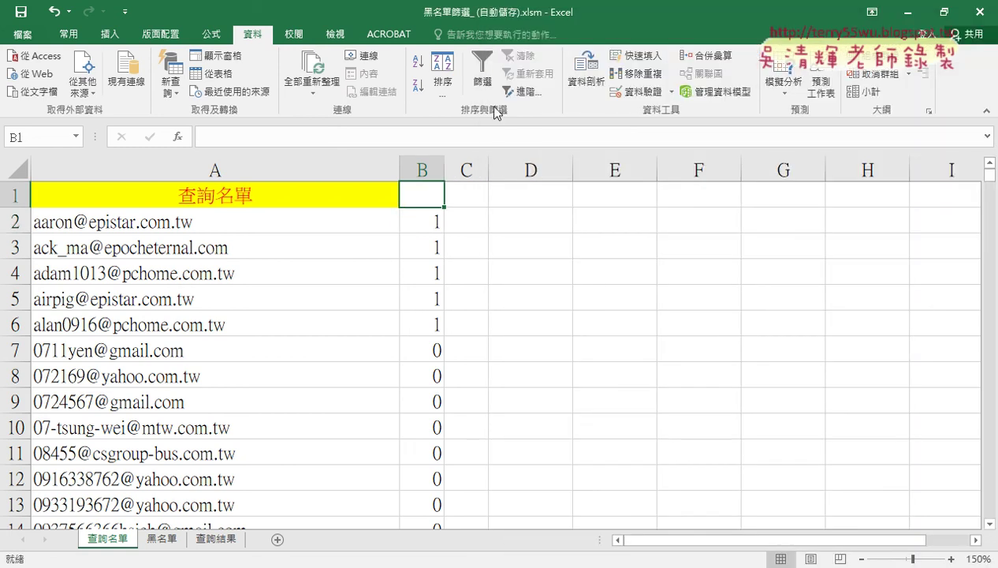
Filter 查詢名單 column B to value 1, leaving 27 of 999 records.
left_click(482, 72)
left_click(436, 199)
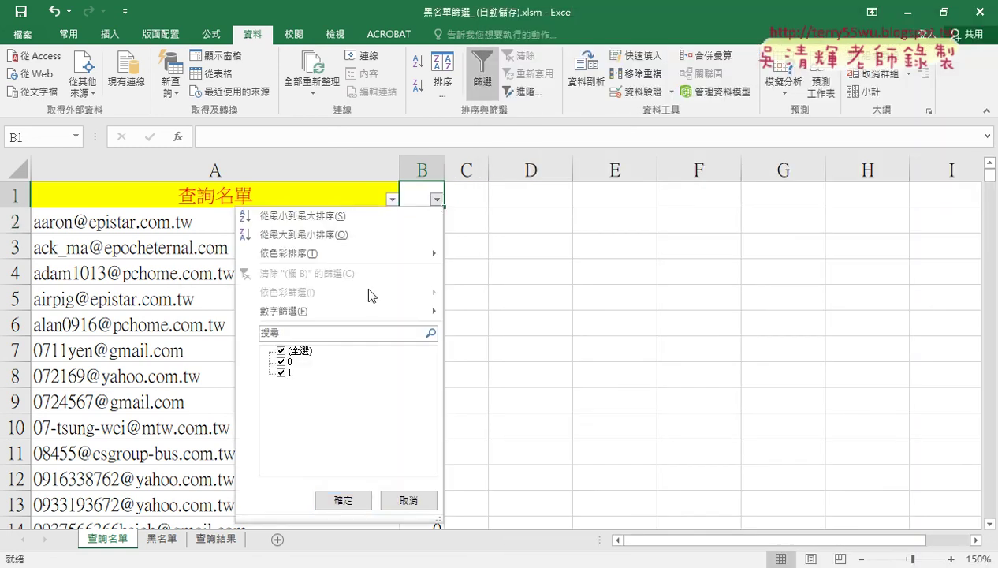
left_click(281, 351)
left_click(282, 372)
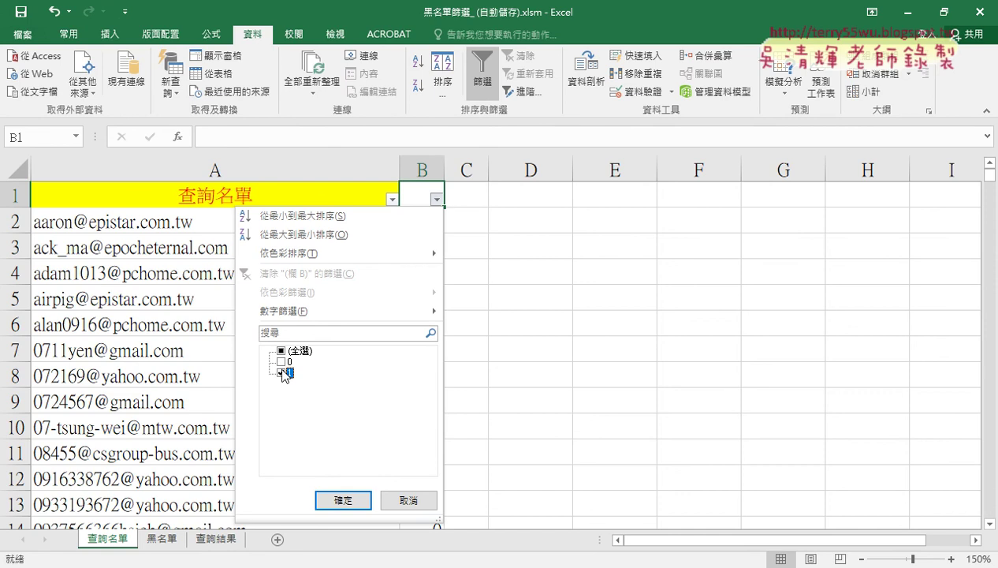
left_click(343, 503)
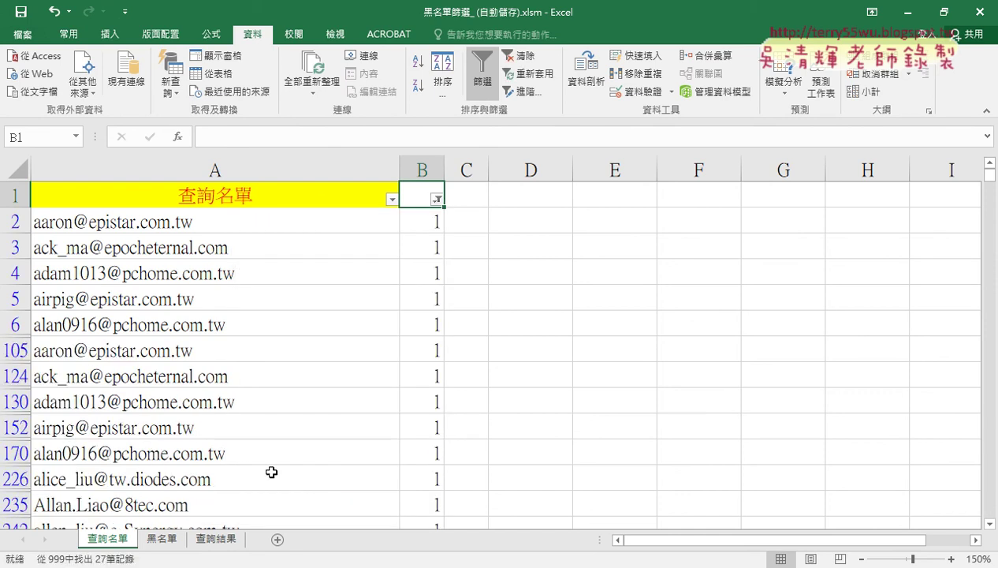
left_click(330, 505)
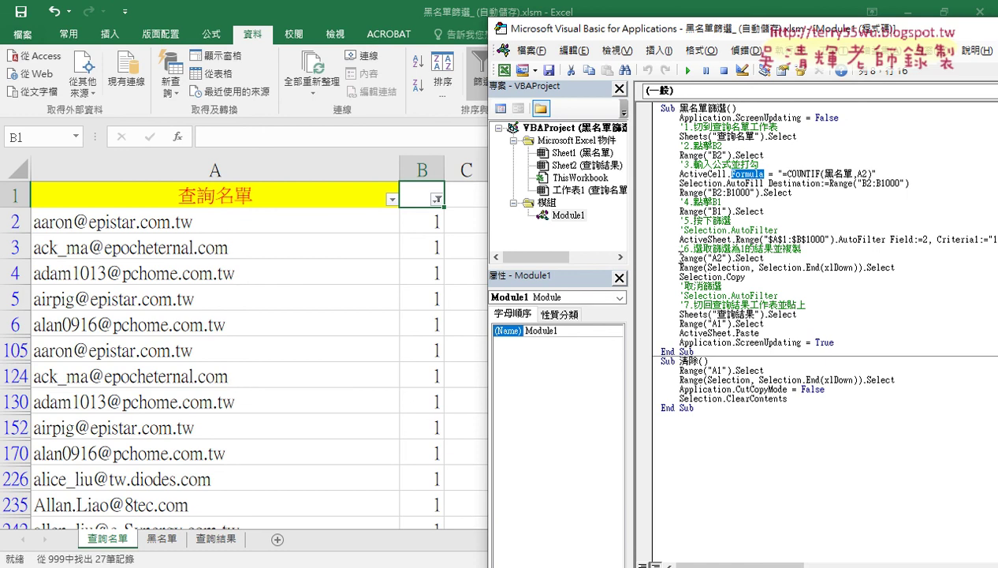
left_click_drag(679, 257, 765, 259)
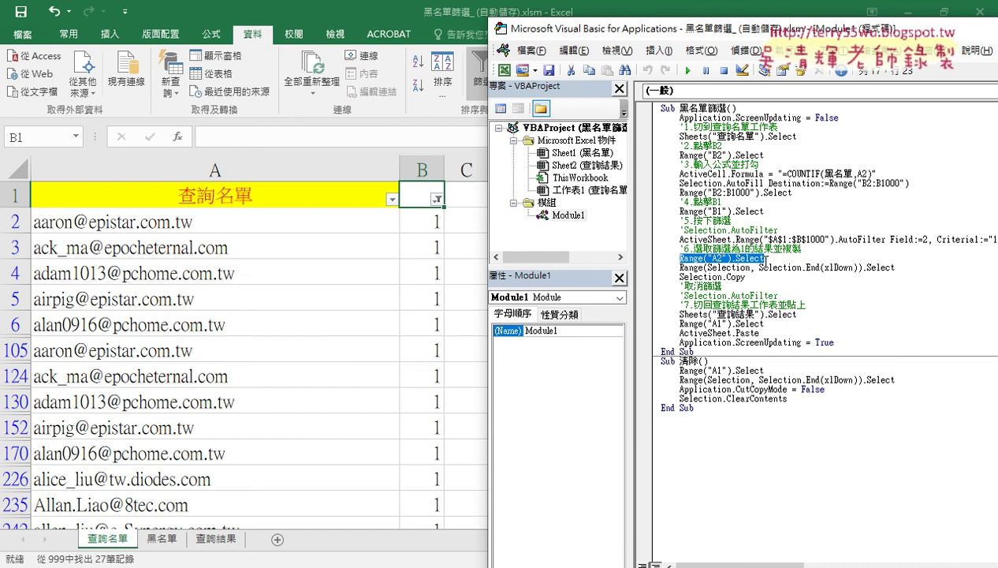
left_click_drag(680, 258, 338, 210)
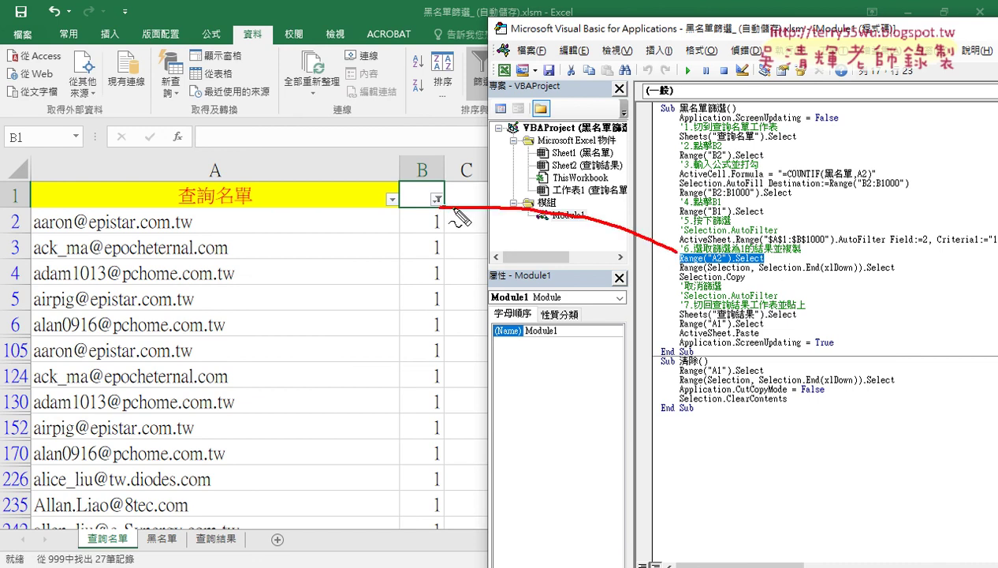
mouse_move(83, 217)
left_mouse_down()
mouse_move(162, 237)
mouse_move(195, 318)
left_mouse_up()
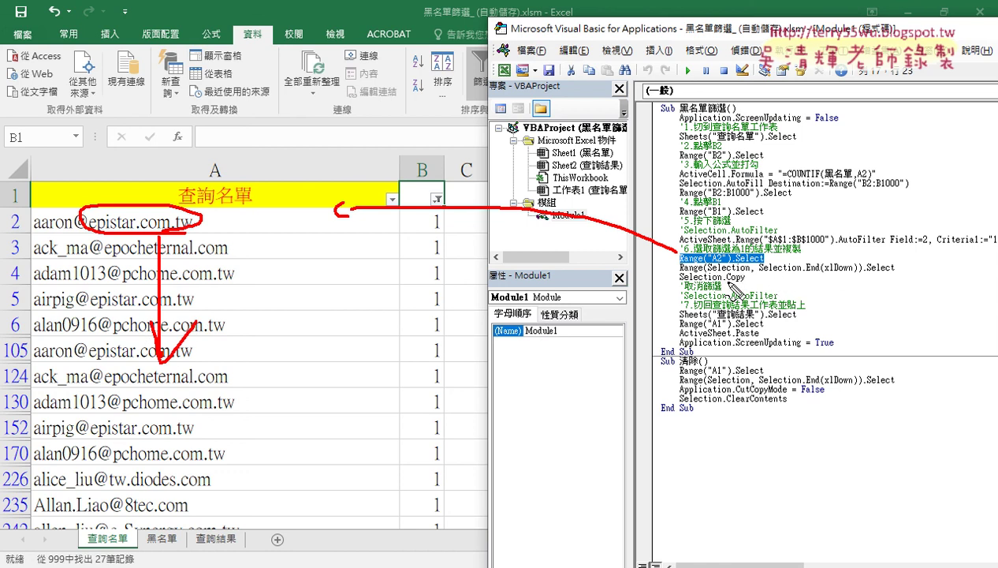
left_click_drag(727, 280, 749, 280)
mouse_move(122, 521)
left_mouse_down()
mouse_move(225, 514)
mouse_move(249, 552)
left_mouse_up()
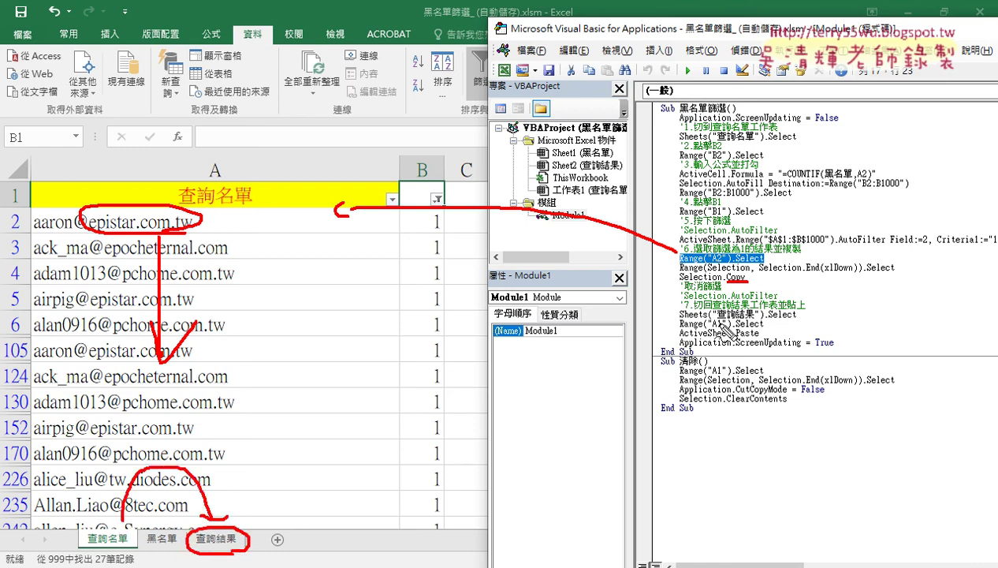
left_click_drag(722, 319, 797, 318)
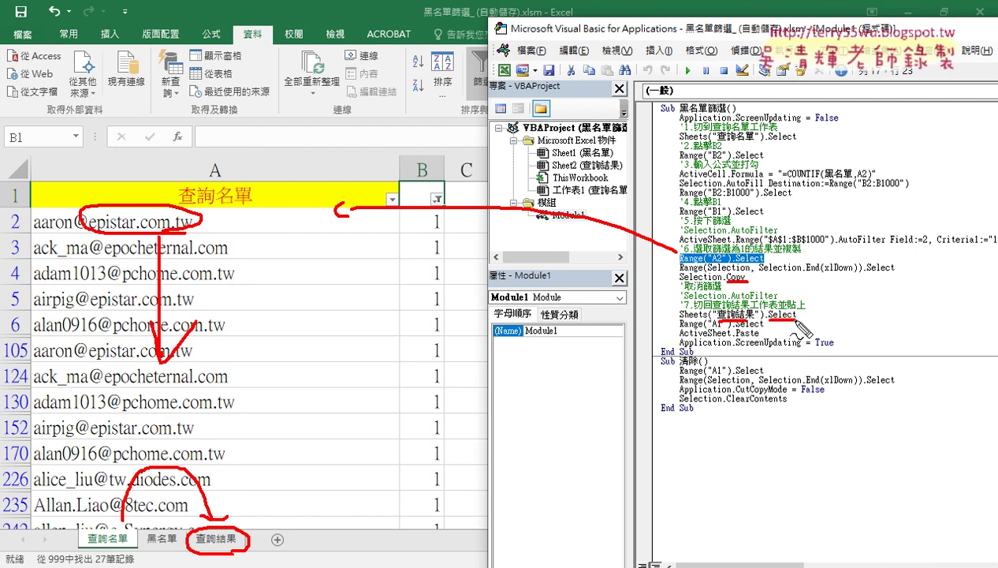
left_click_drag(711, 330, 763, 328)
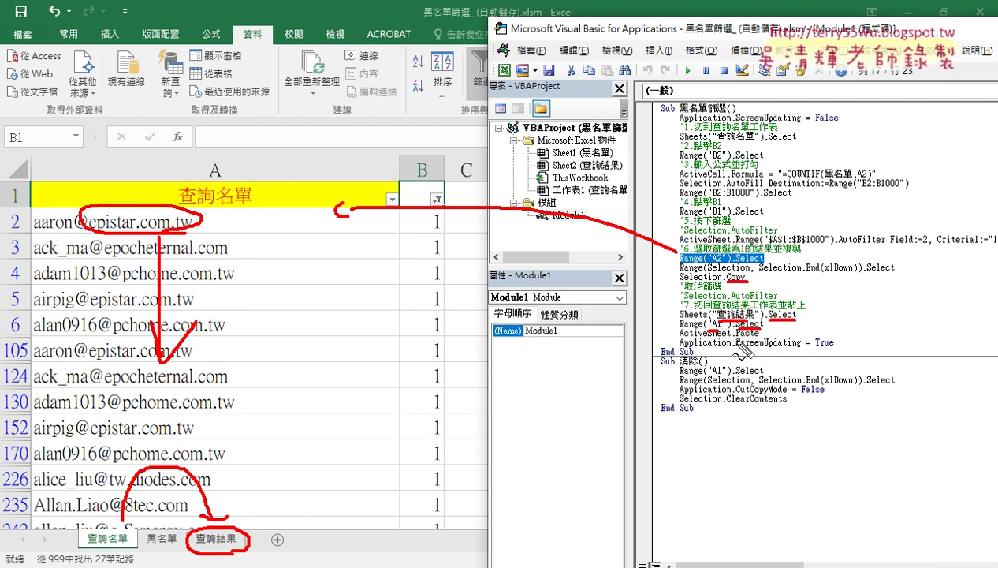
left_click_drag(680, 342, 759, 335)
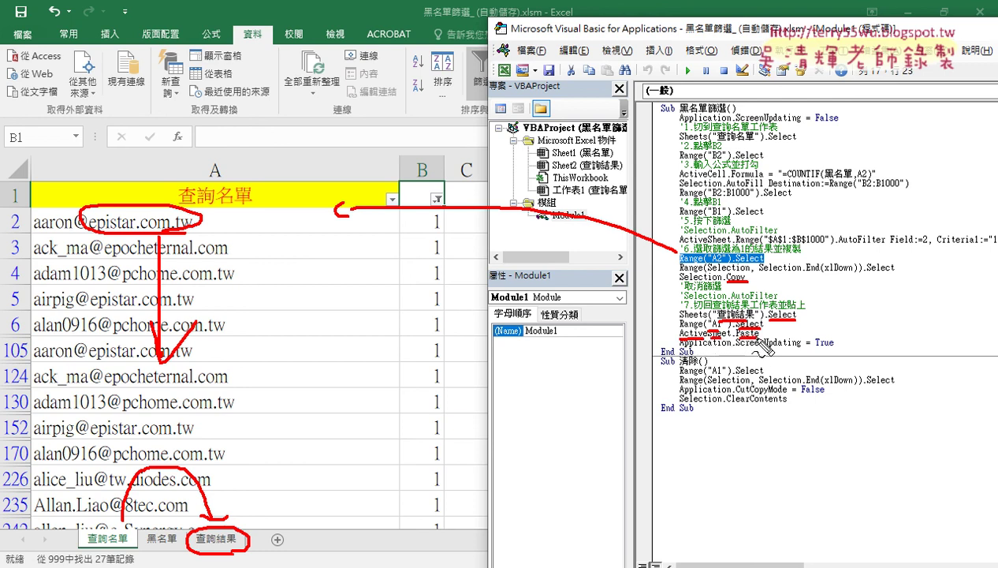